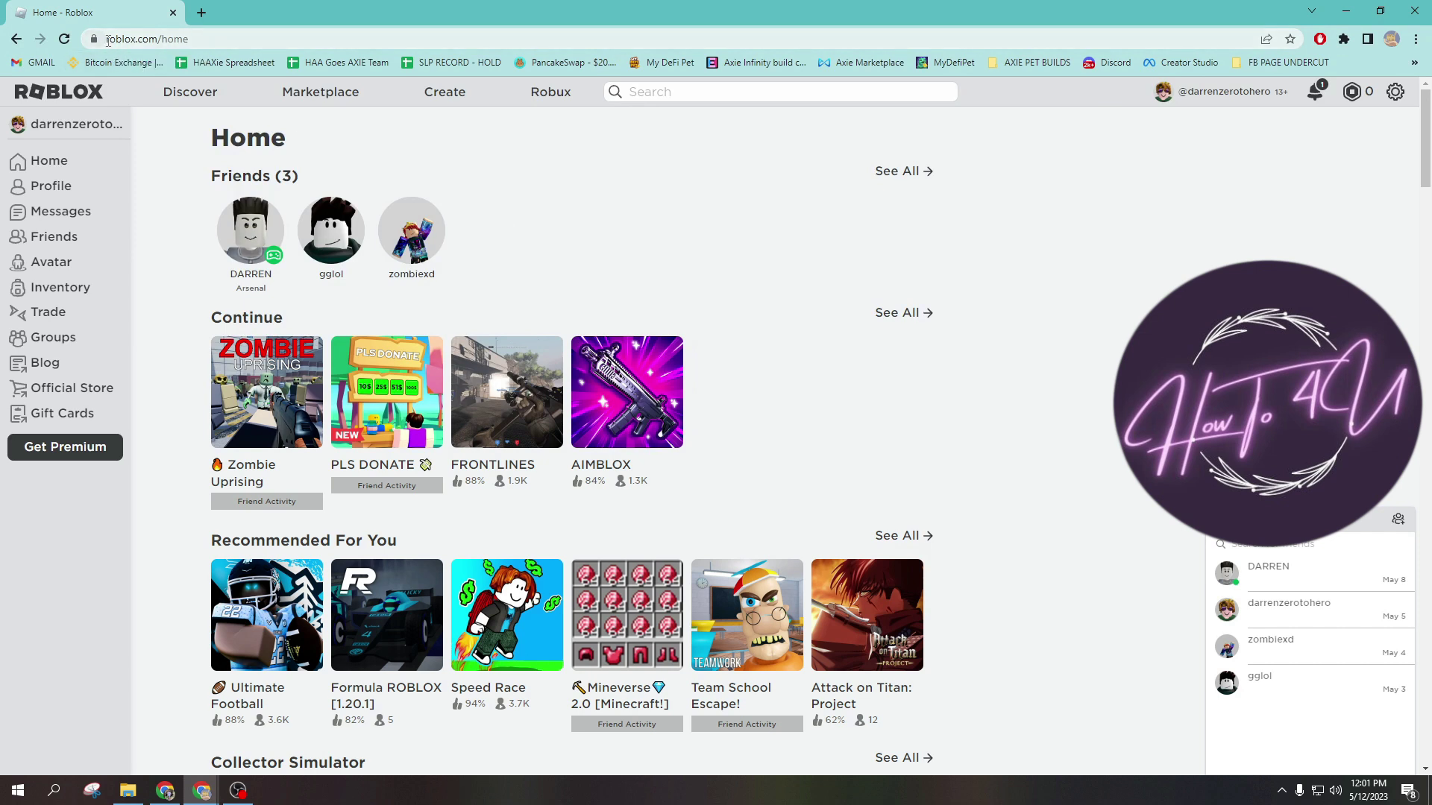
drag(106, 39, 157, 42)
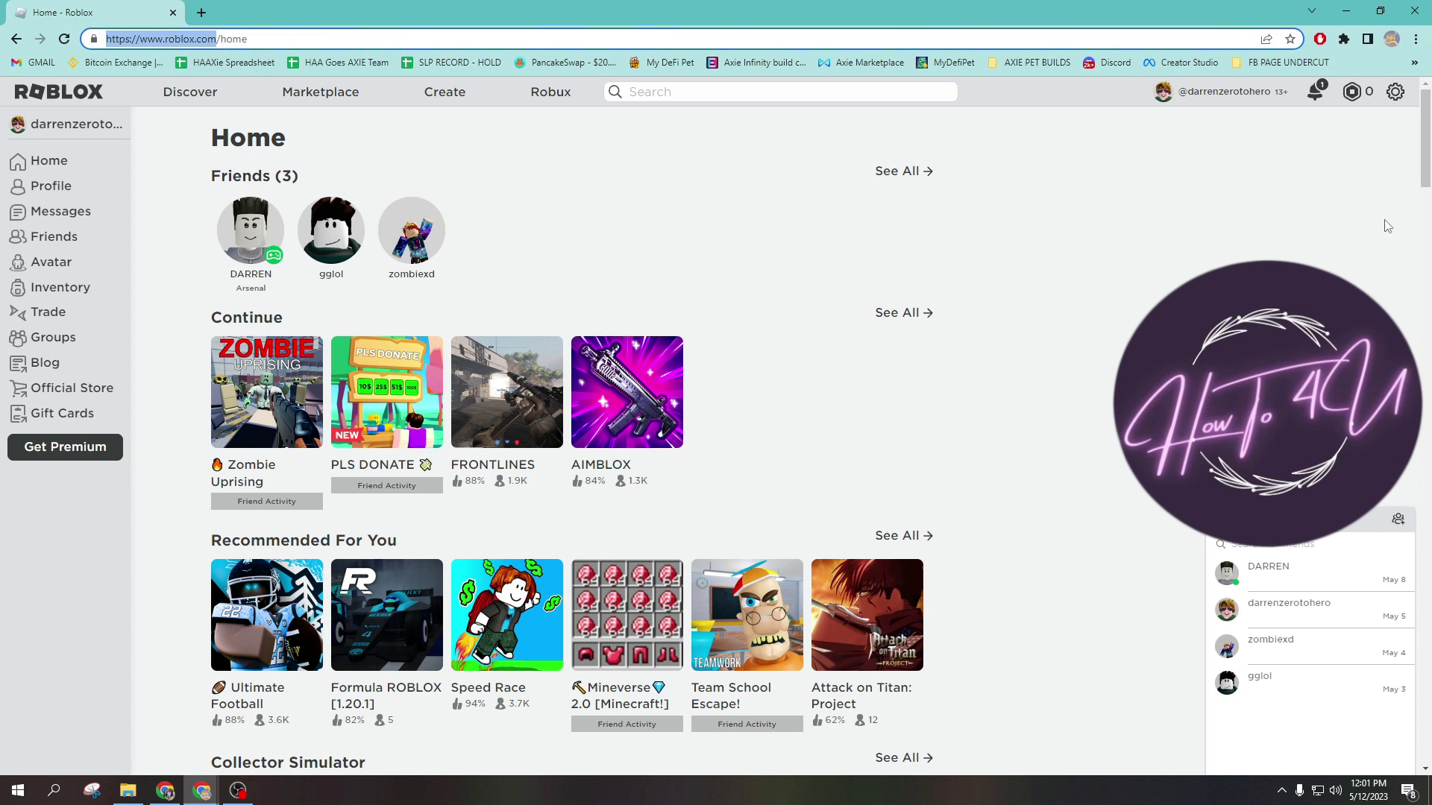
scroll(622, 287, down, 2)
scroll(681, 314, up, 2)
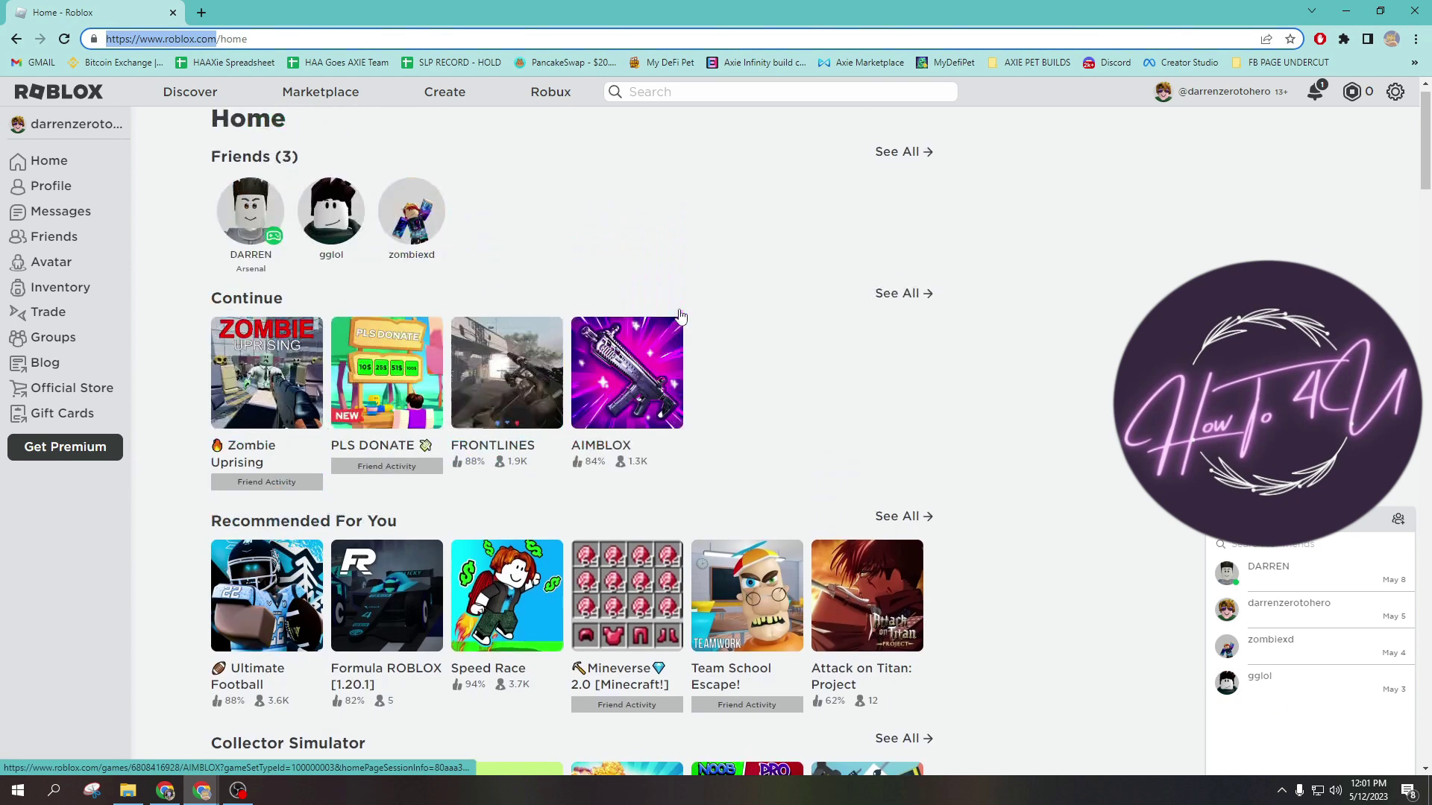
scroll(1428, 129, down, 3)
scroll(1271, 169, up, 3)
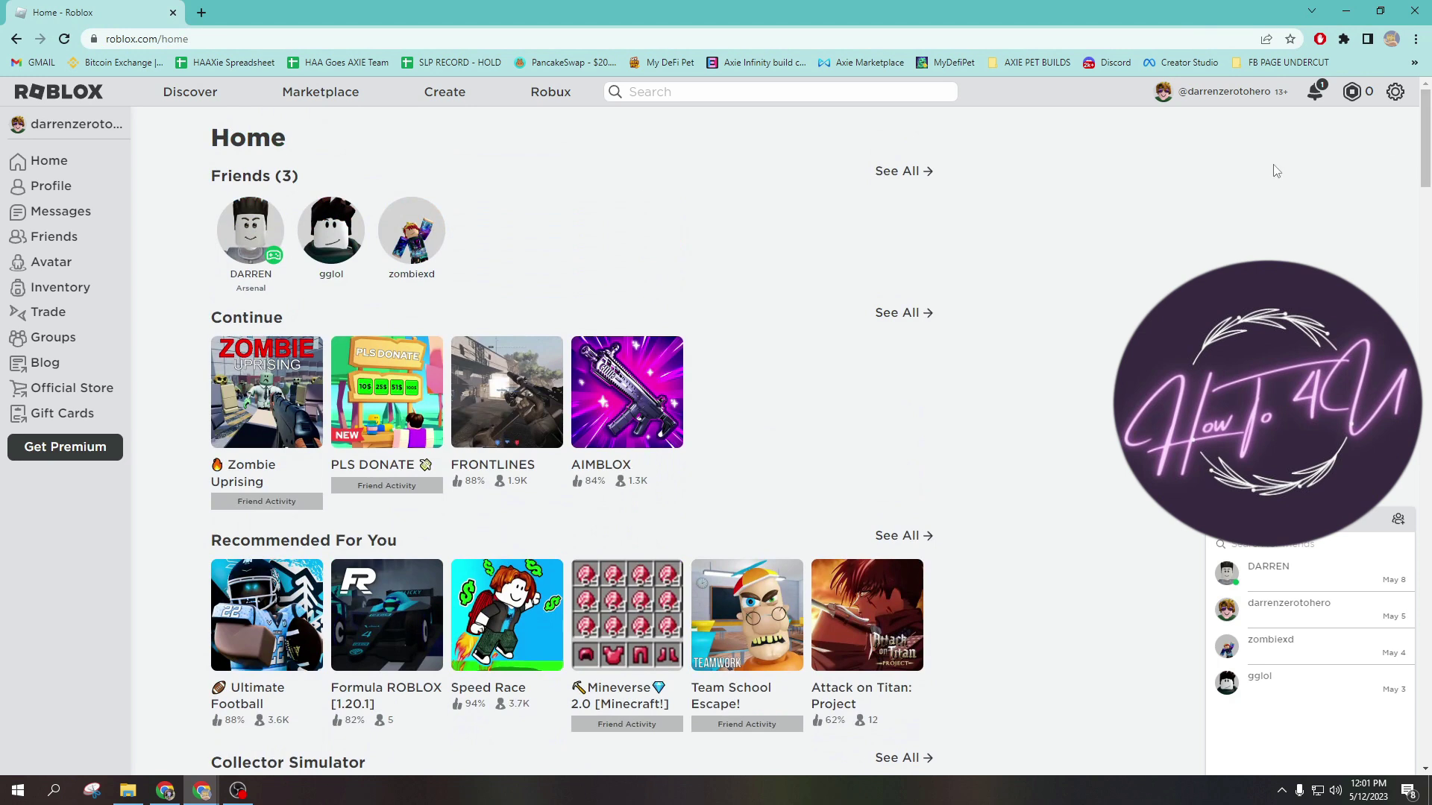
Step: Open the middle friend's profile from the home page and bring up the block-user confirmation, dismissing it without blocking
mouse_move(276, 215)
mouse_move(440, 237)
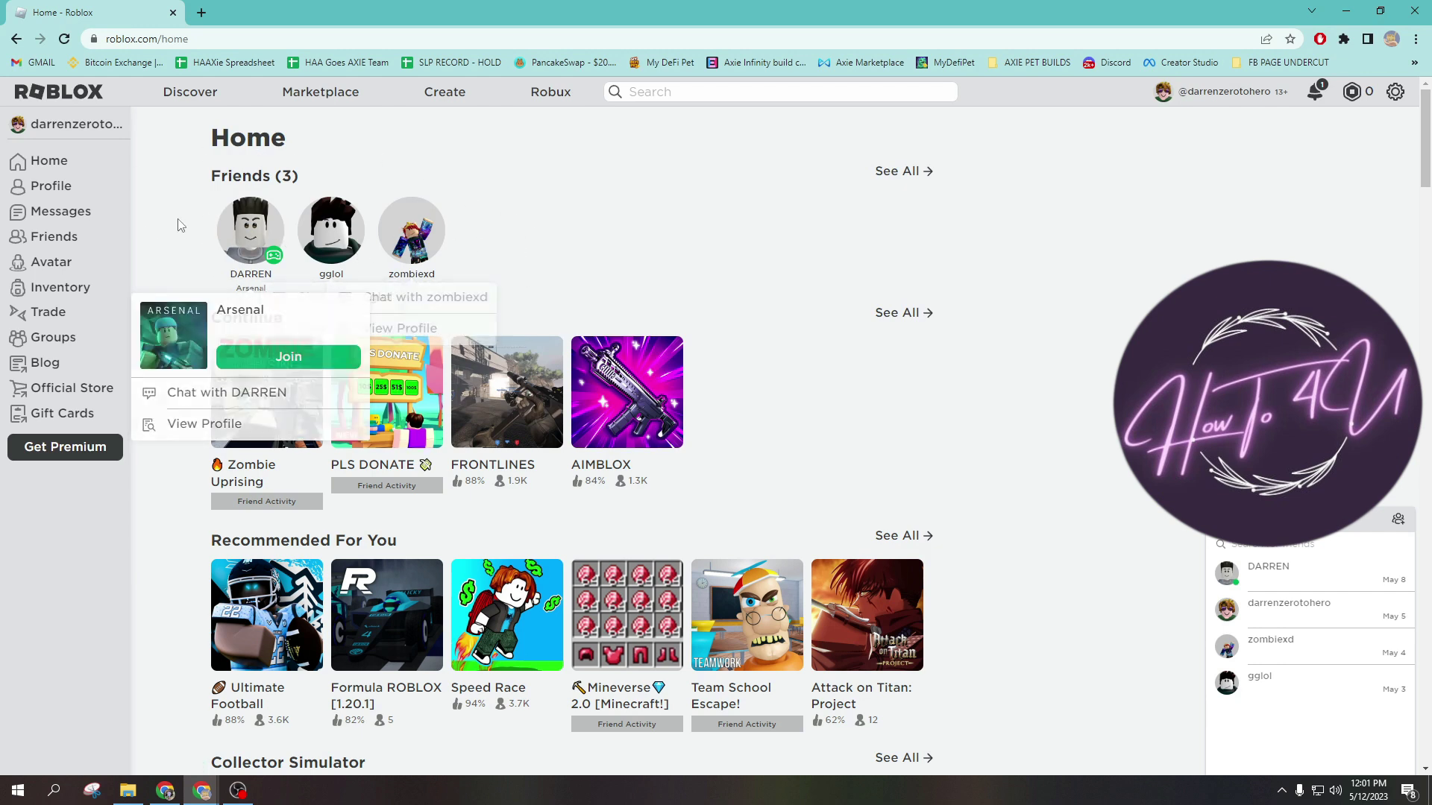
mouse_move(408, 300)
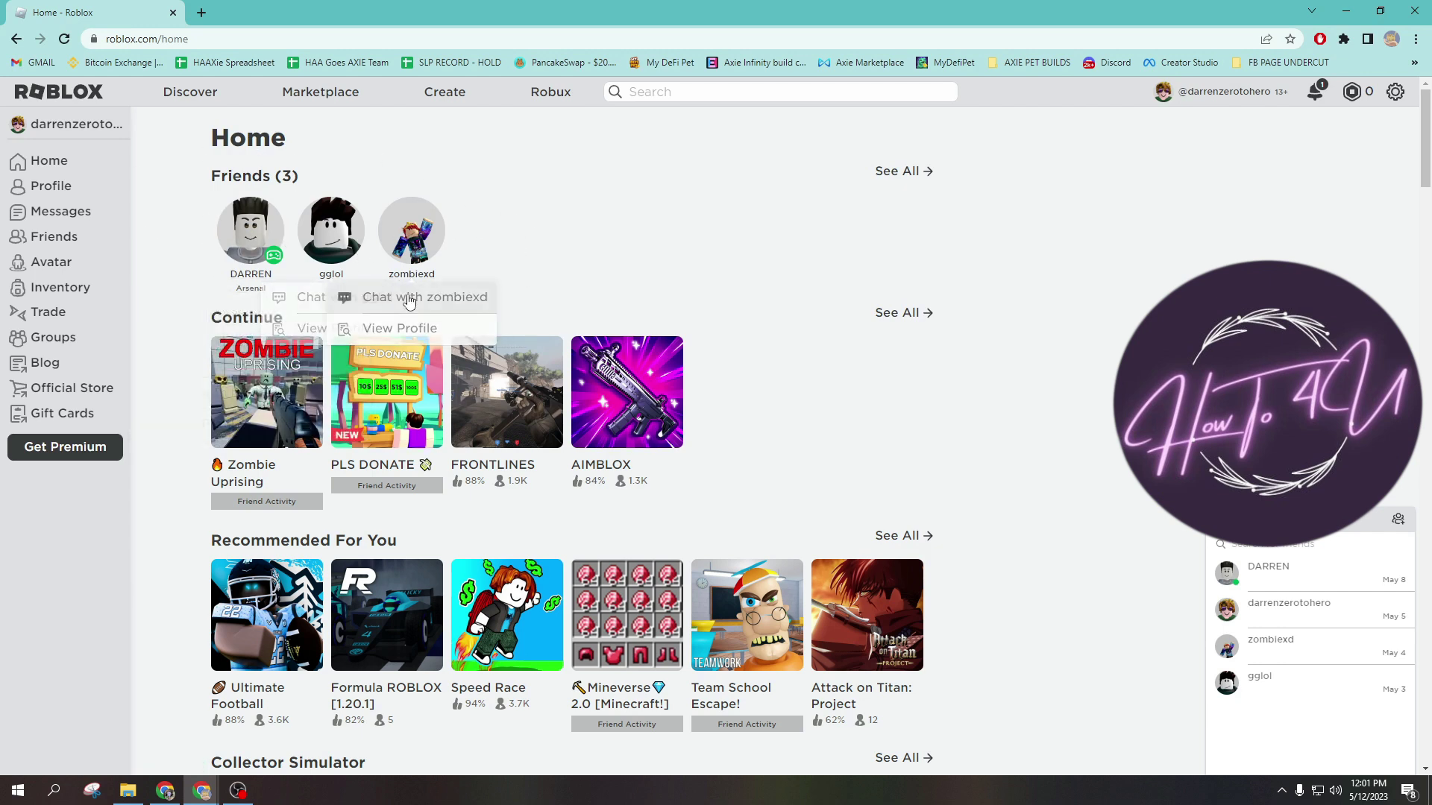
click(337, 235)
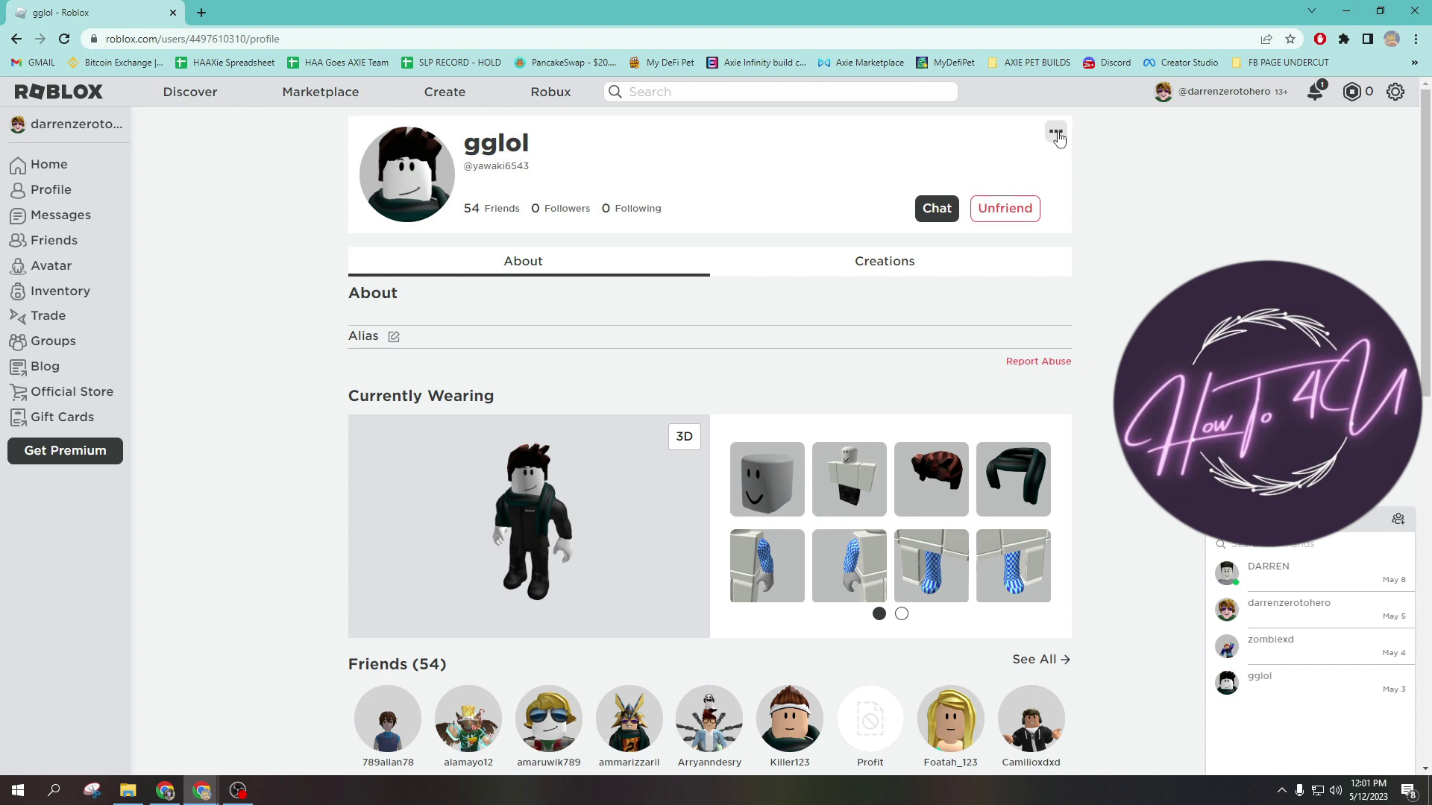
click(1056, 132)
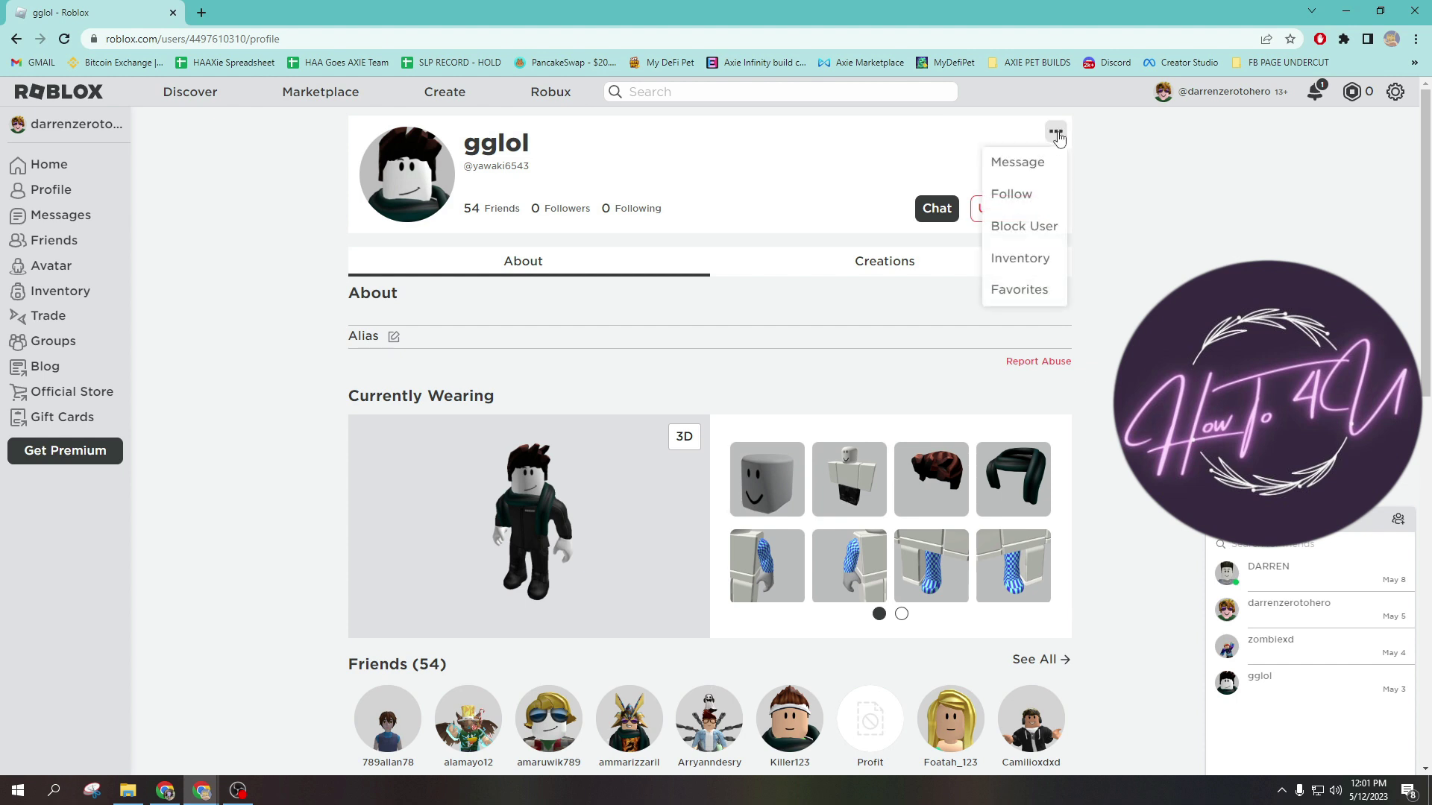
click(1024, 228)
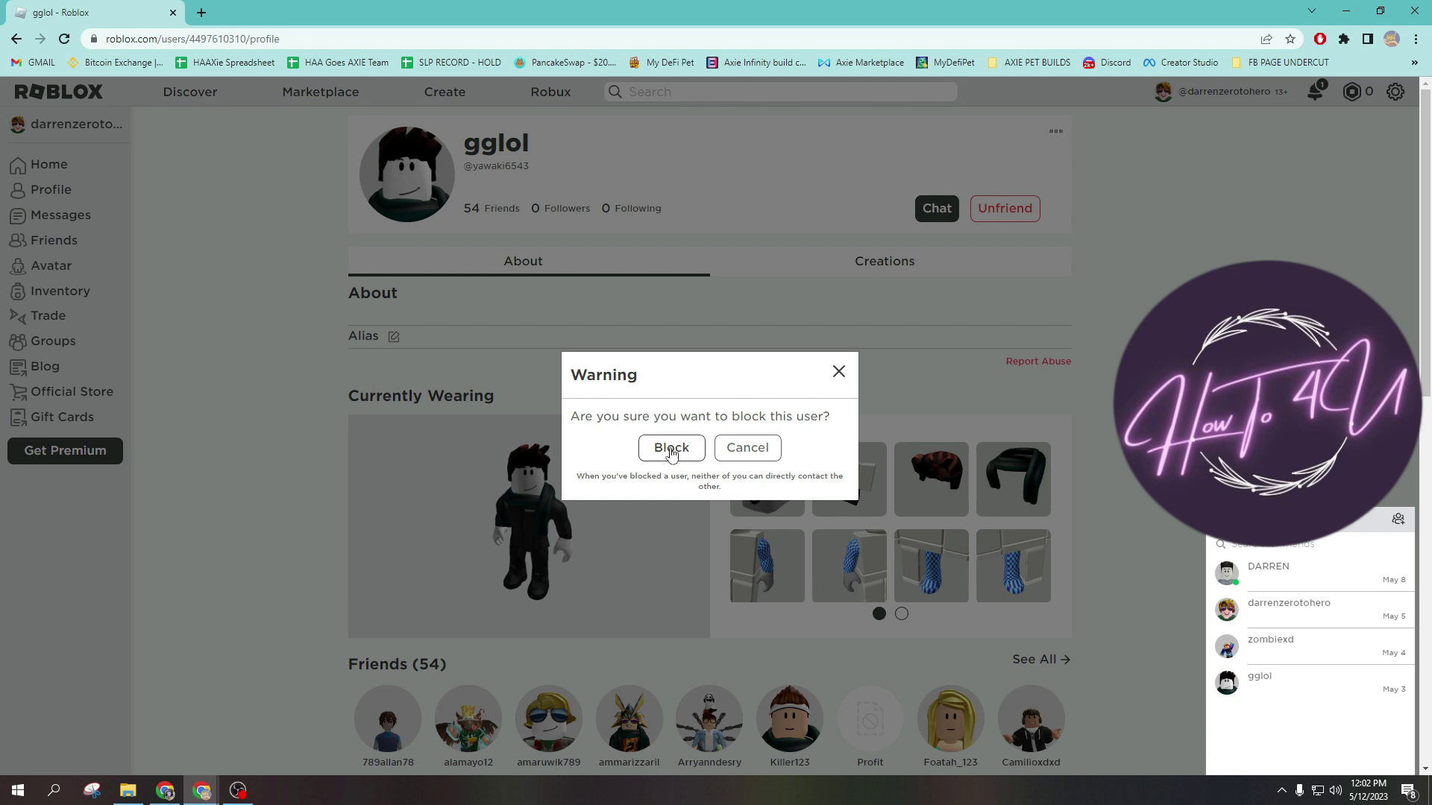
click(838, 372)
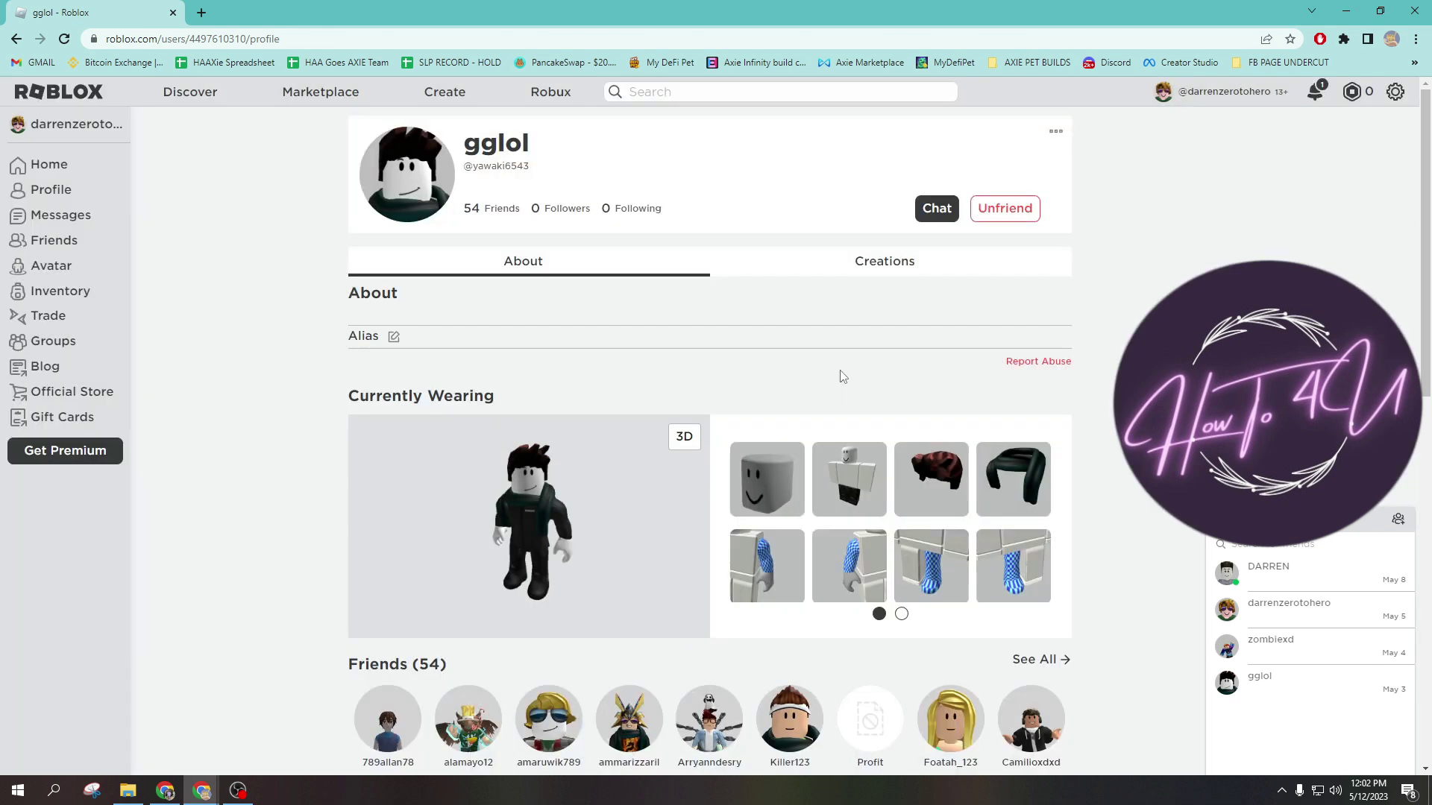
Step: Return to the home page, open the full friends list and try its search with "sdsd", clearing the text again
click(49, 165)
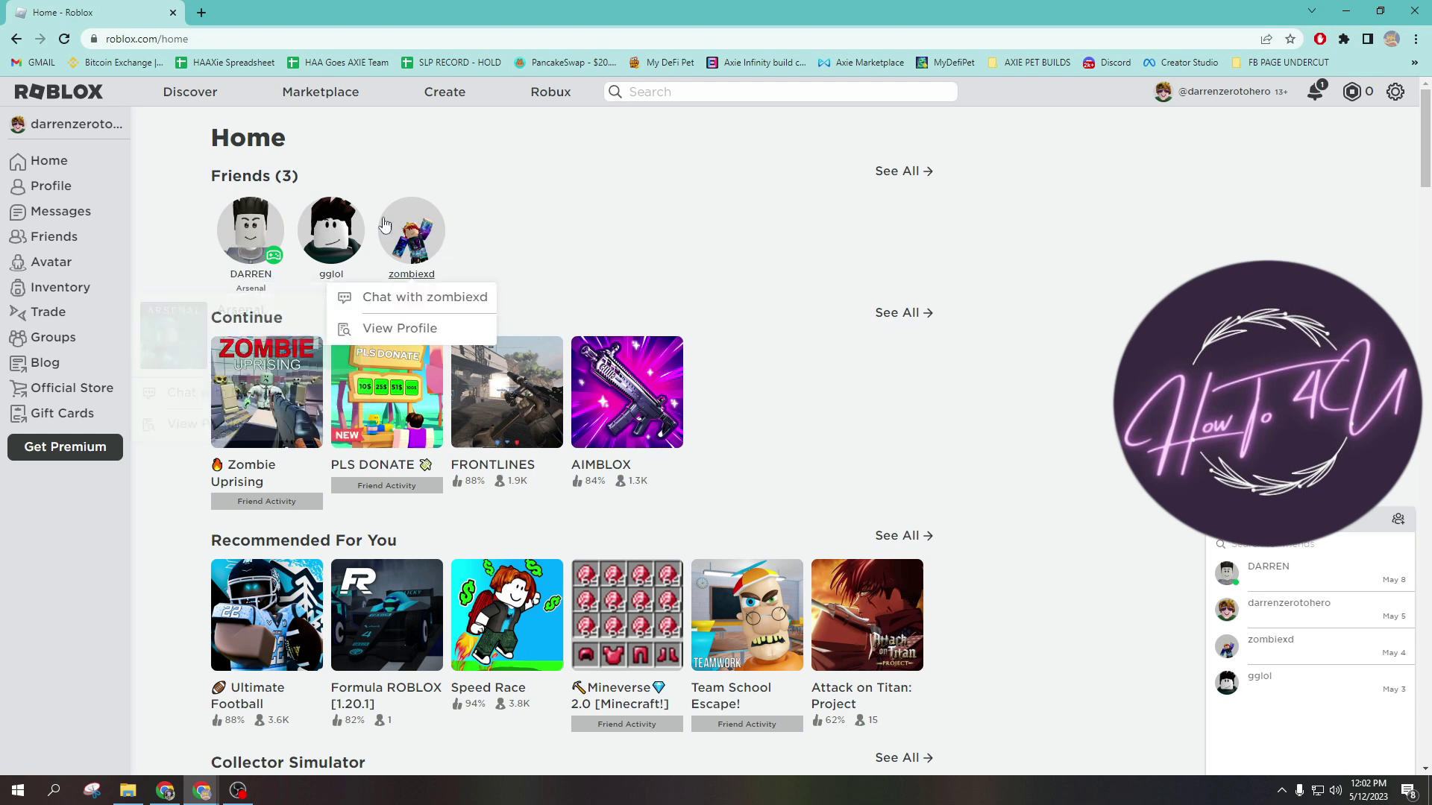
click(21, 242)
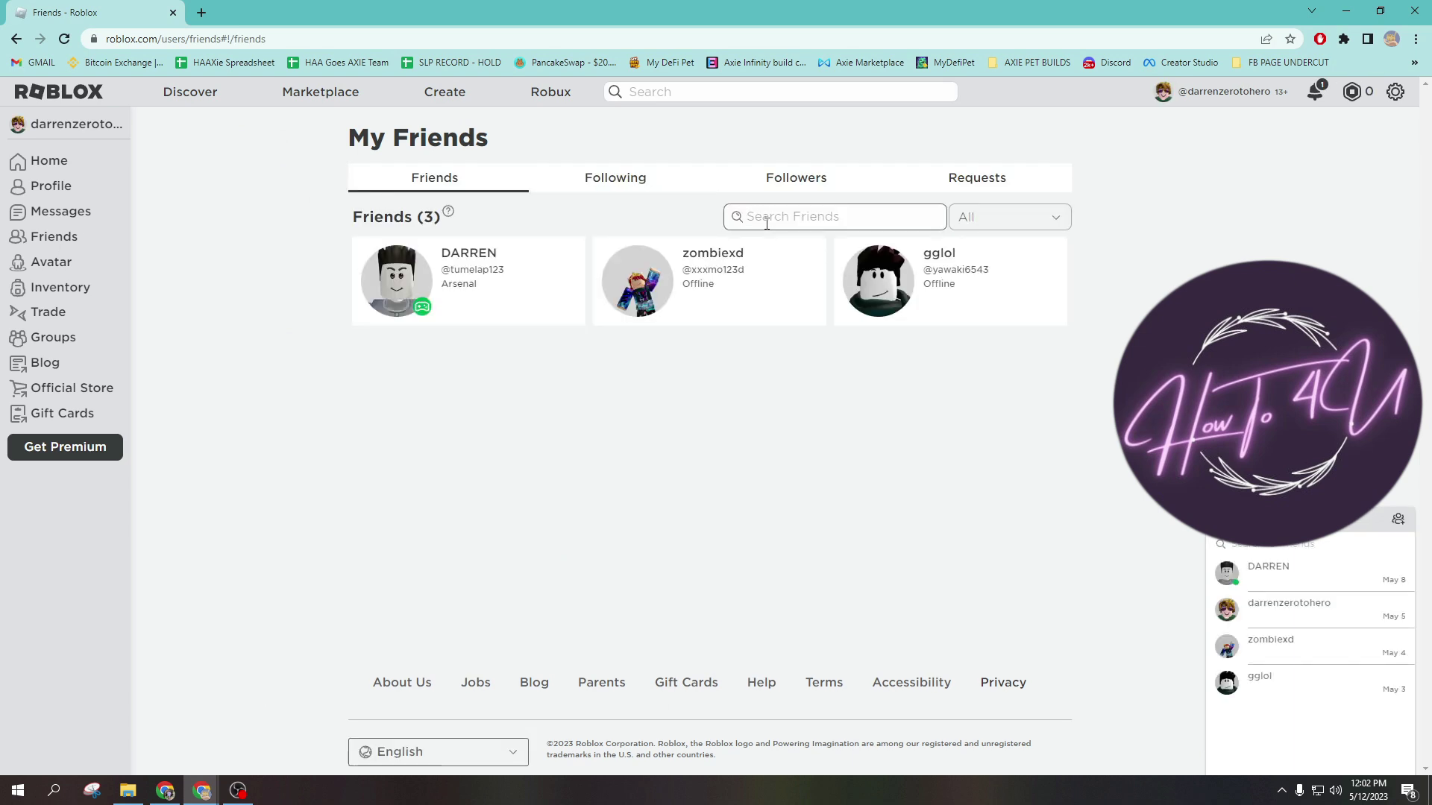
click(796, 222)
text(sdsd)
drag(791, 218, 696, 224)
click(790, 216)
key(BackSpace)
Step: Switch to the Roblox Player desktop app
key(super)
key(super)
key(super)
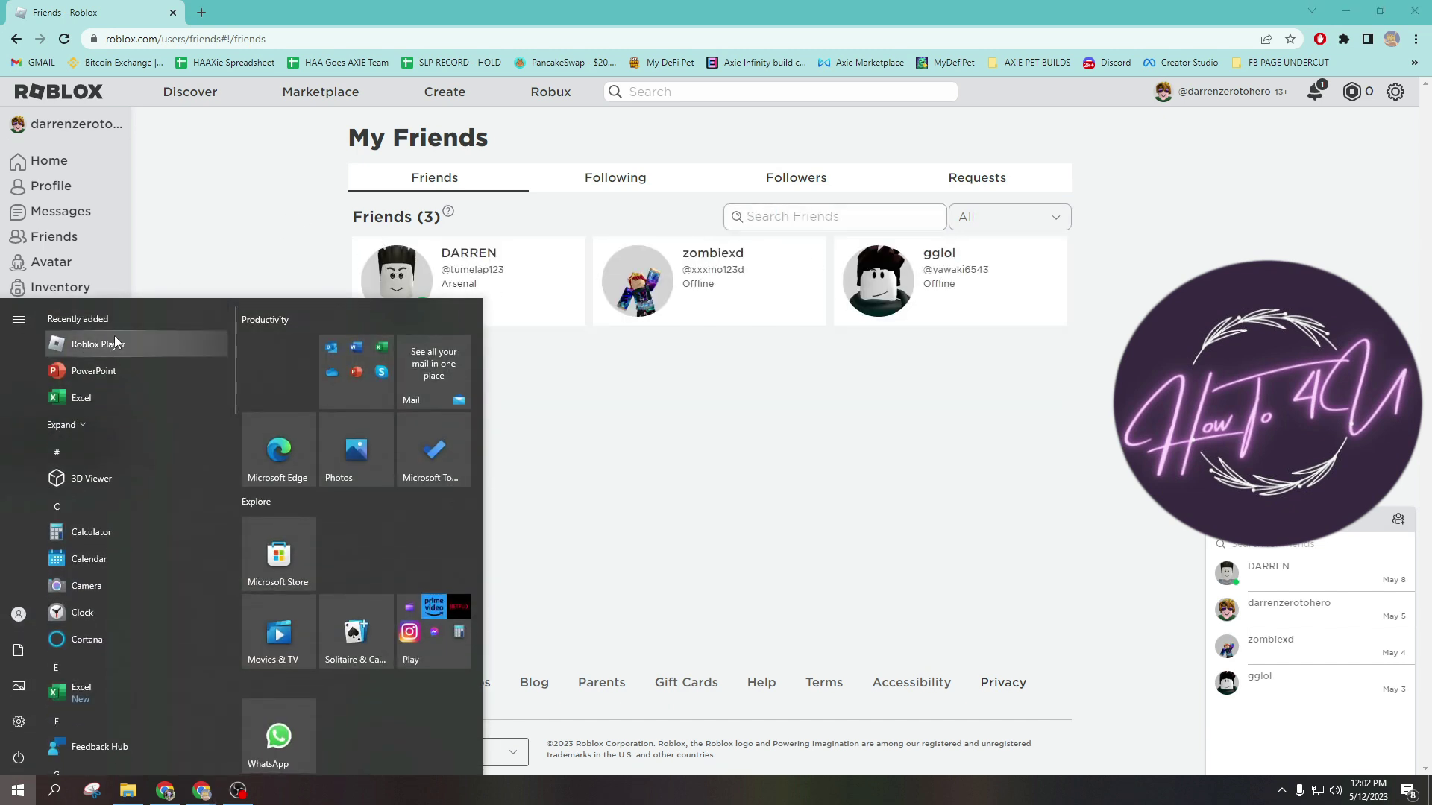
click(115, 344)
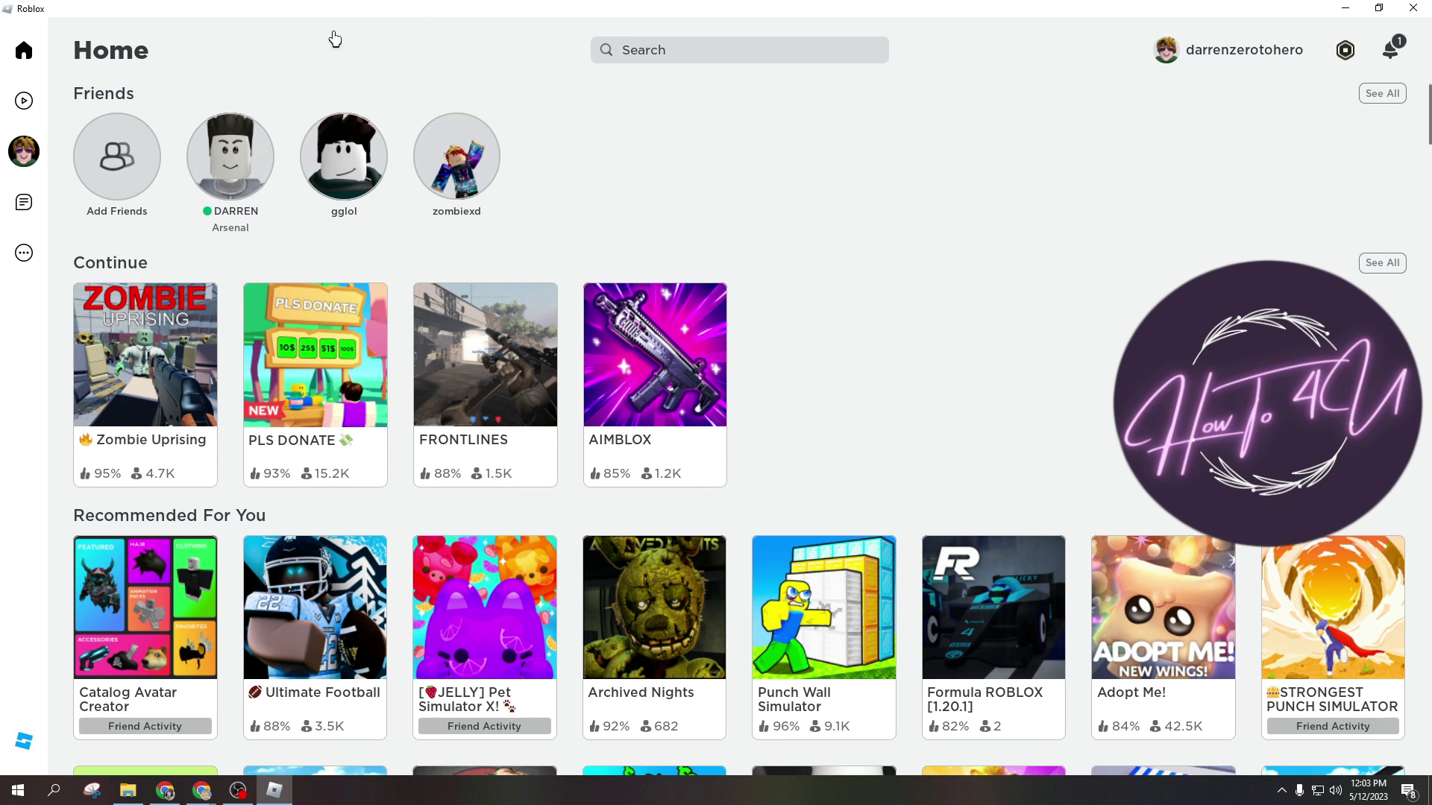
Step: Open the Add Friends page and search for people by a short first name
click(128, 171)
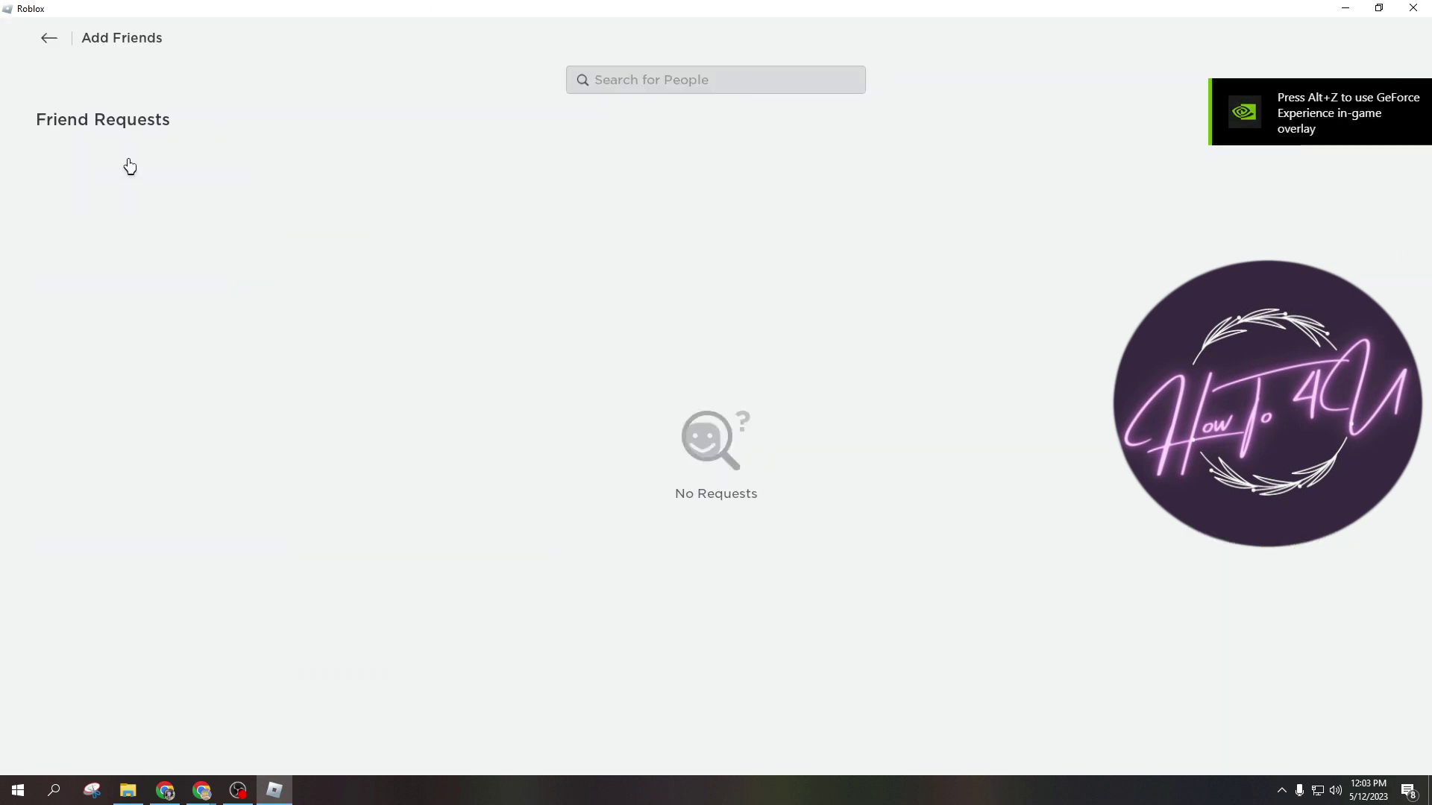
click(640, 81)
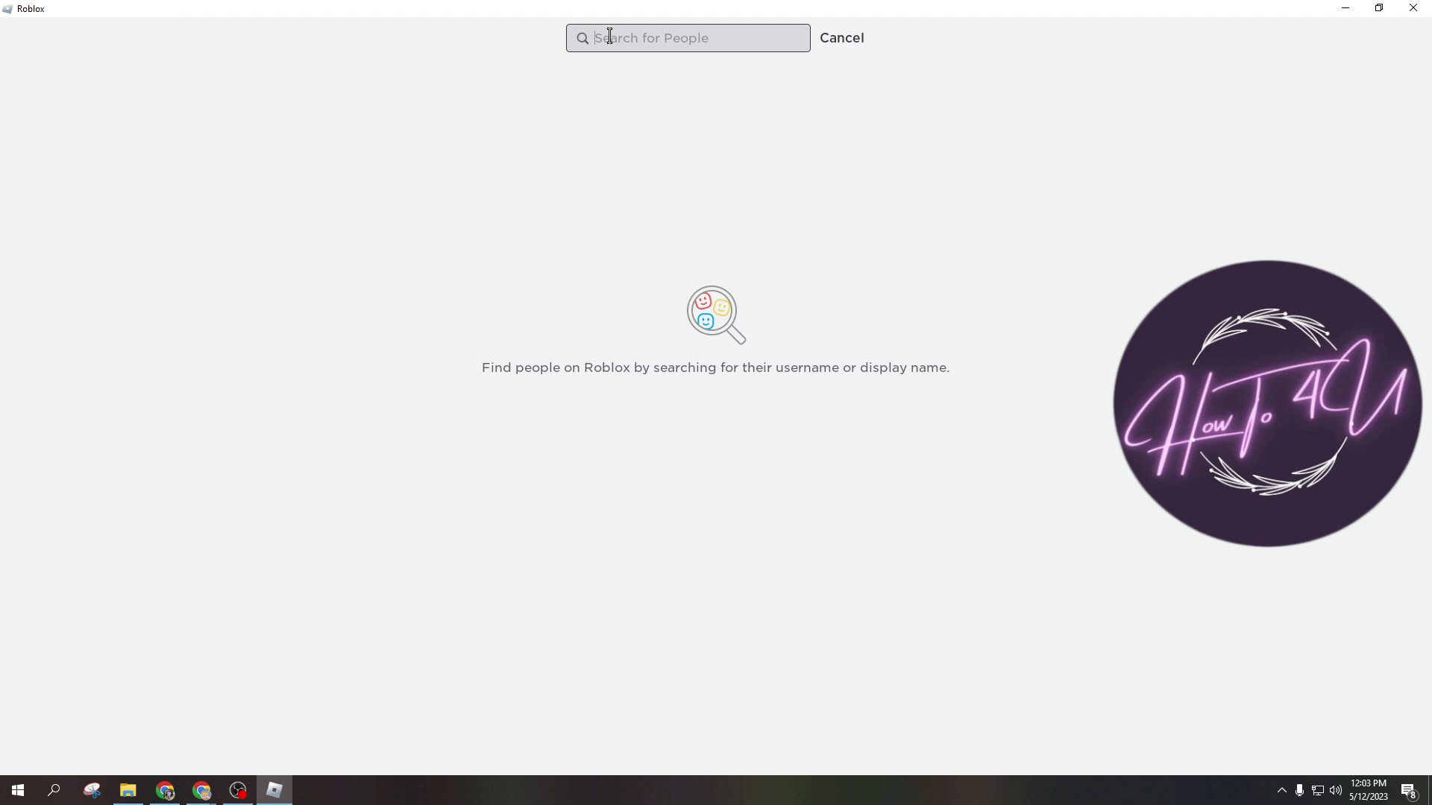
text(kim)
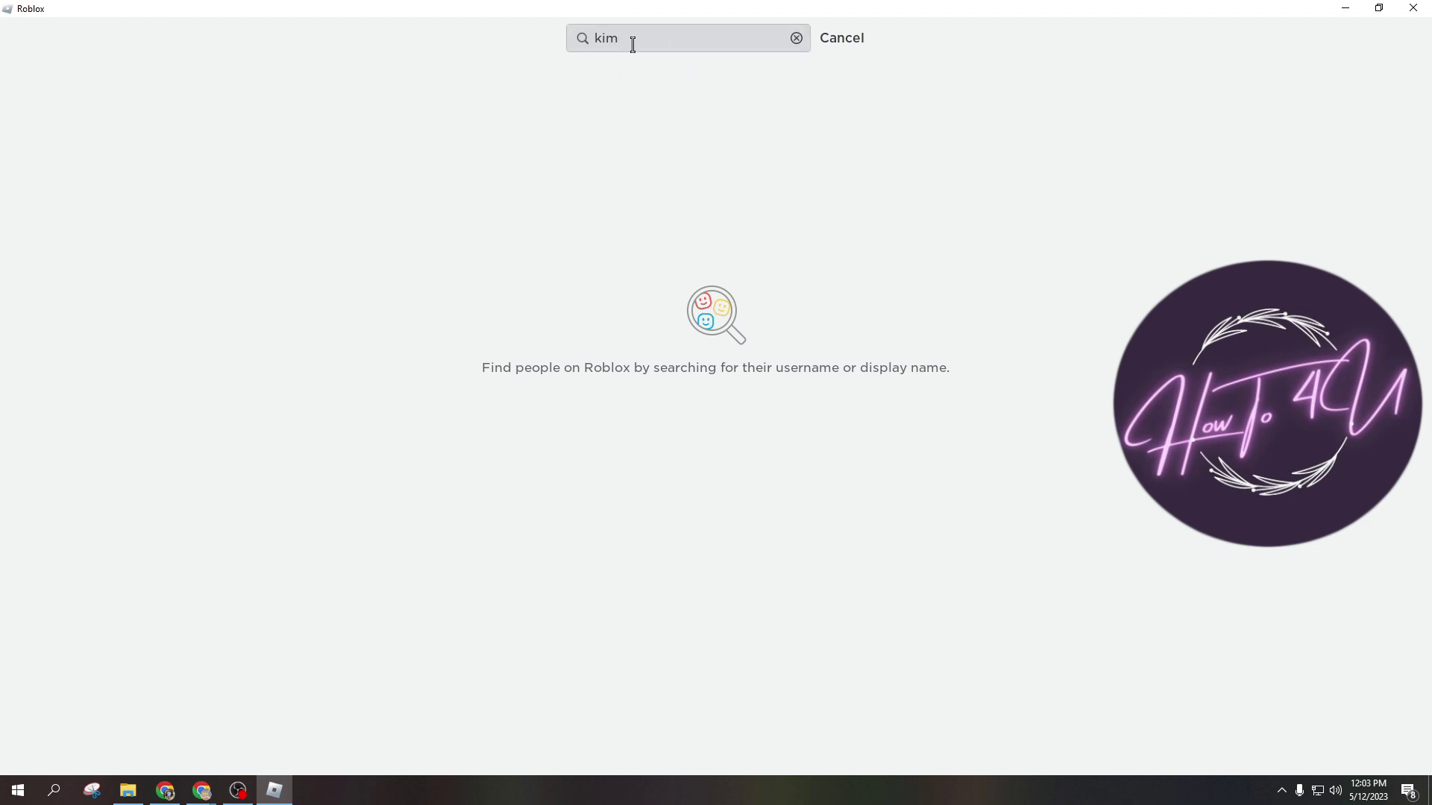
key(Return)
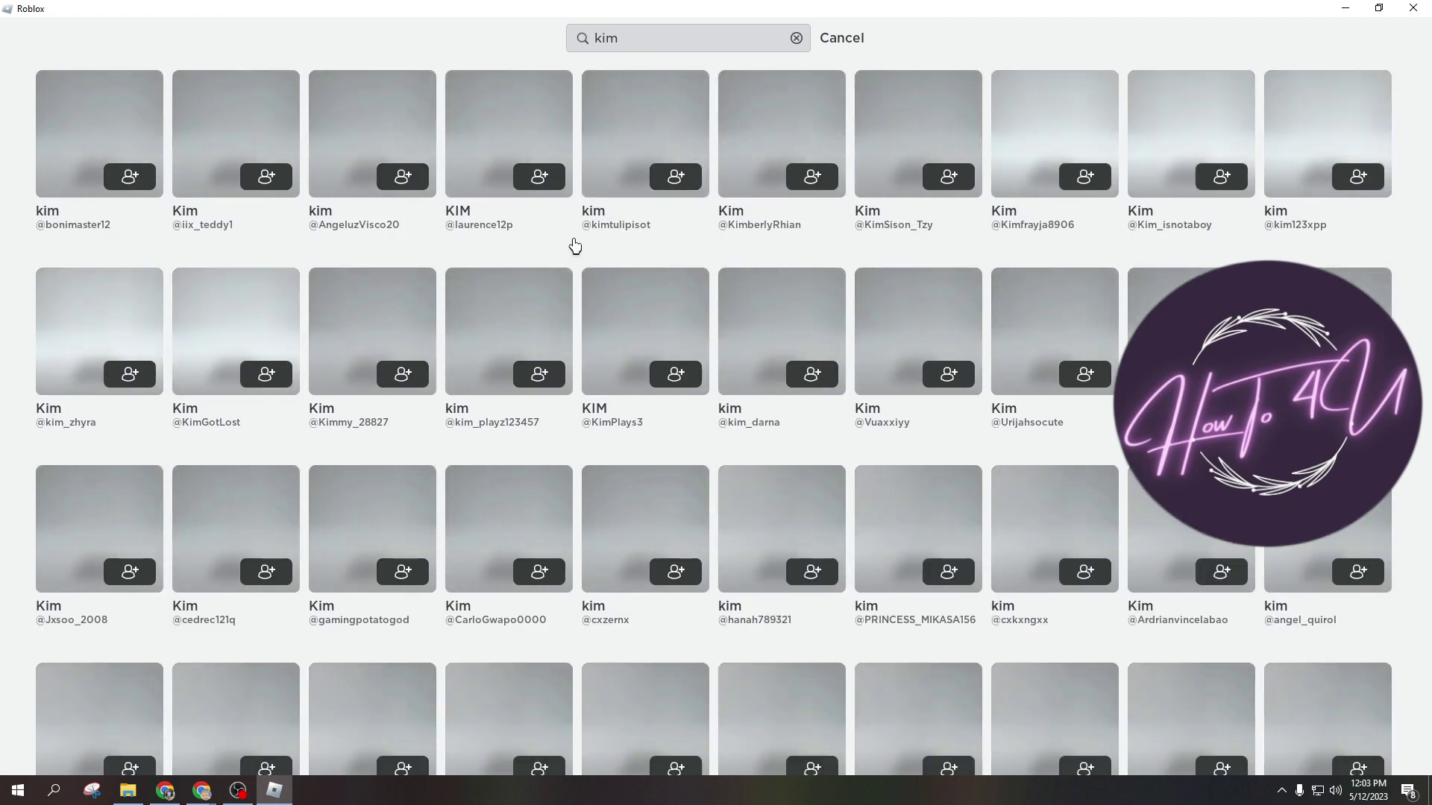
Step: Look through the people search results for a player to block and return to the first row
scroll(728, 290, down, 3)
scroll(728, 291, down, 5)
scroll(720, 276, up, 7)
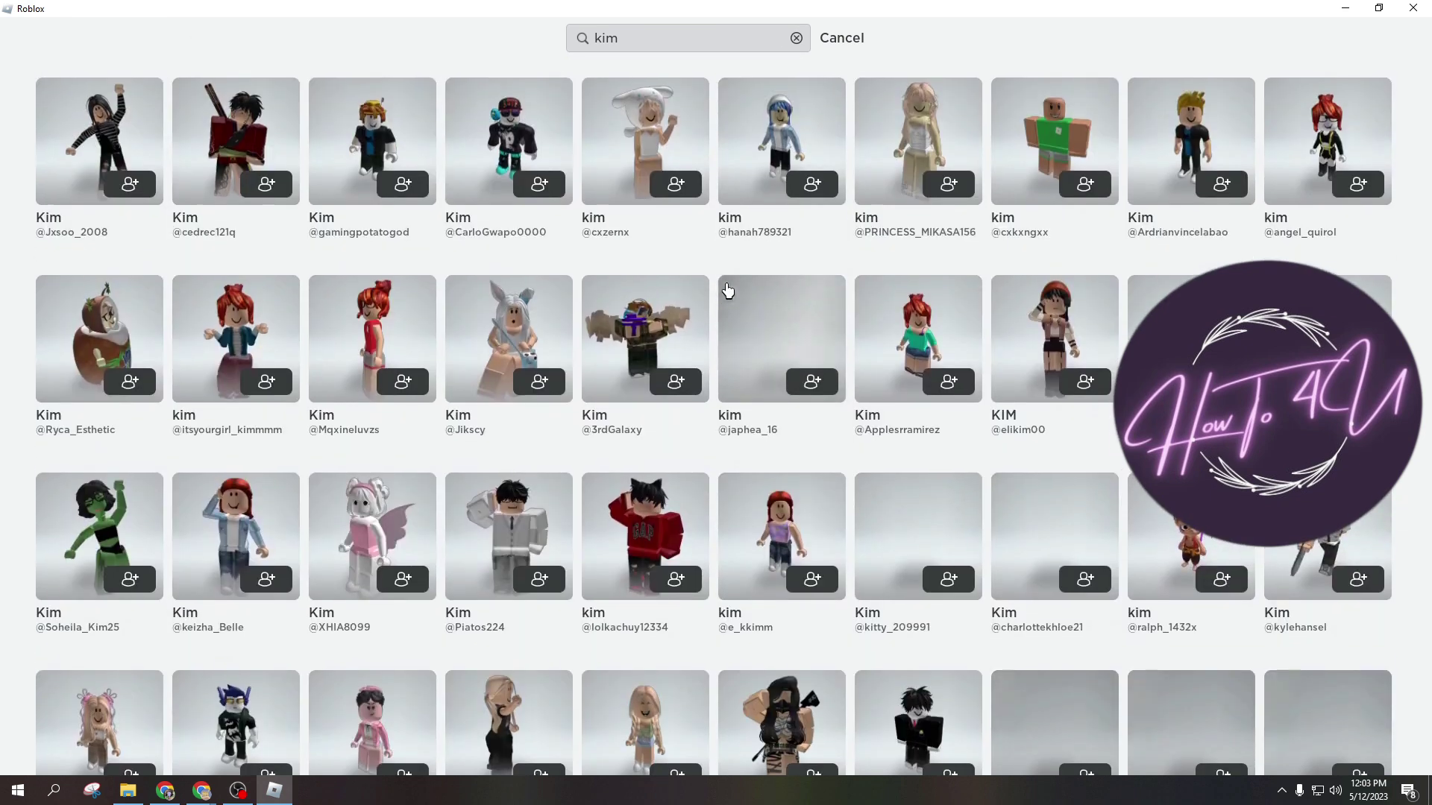
scroll(694, 250, up, 1)
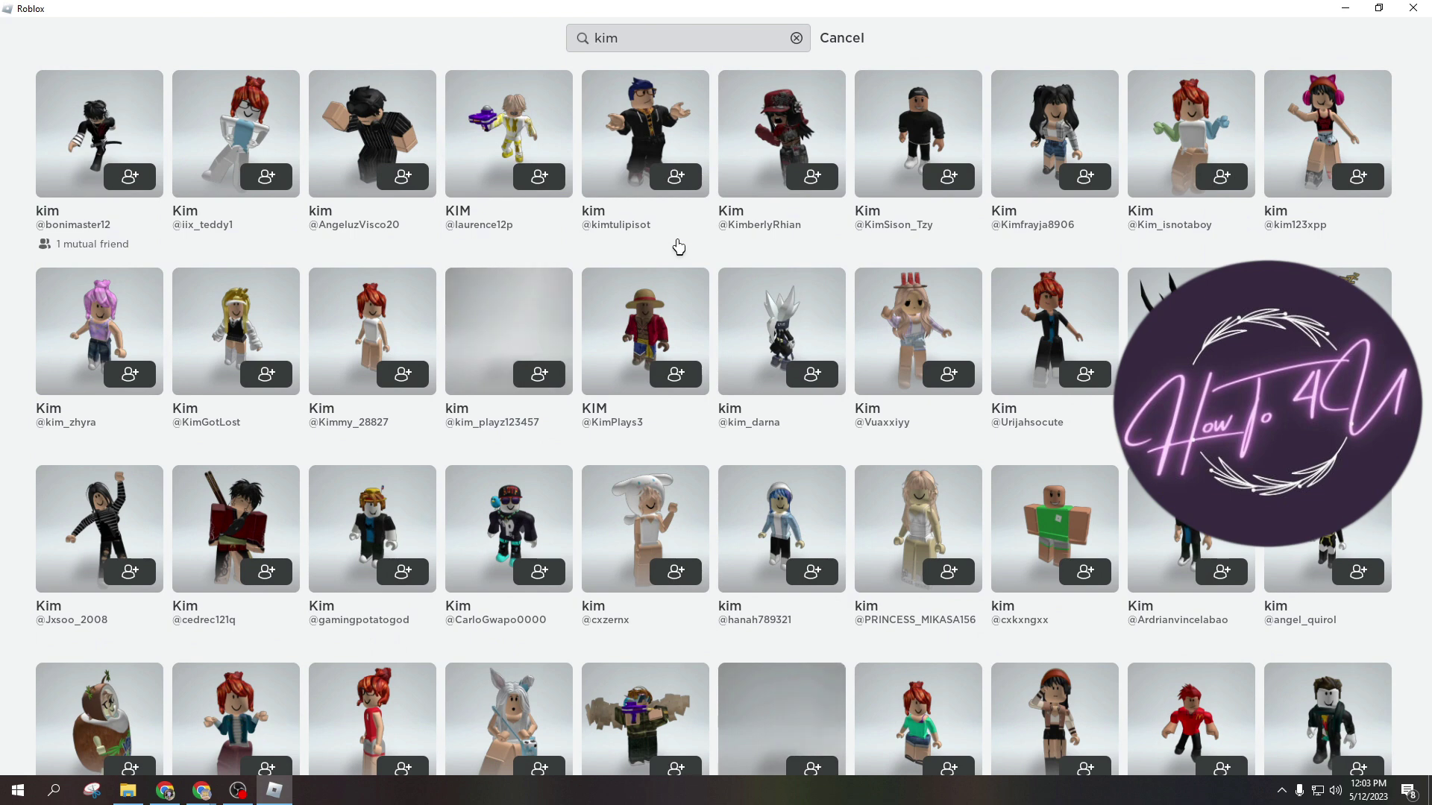
click(581, 37)
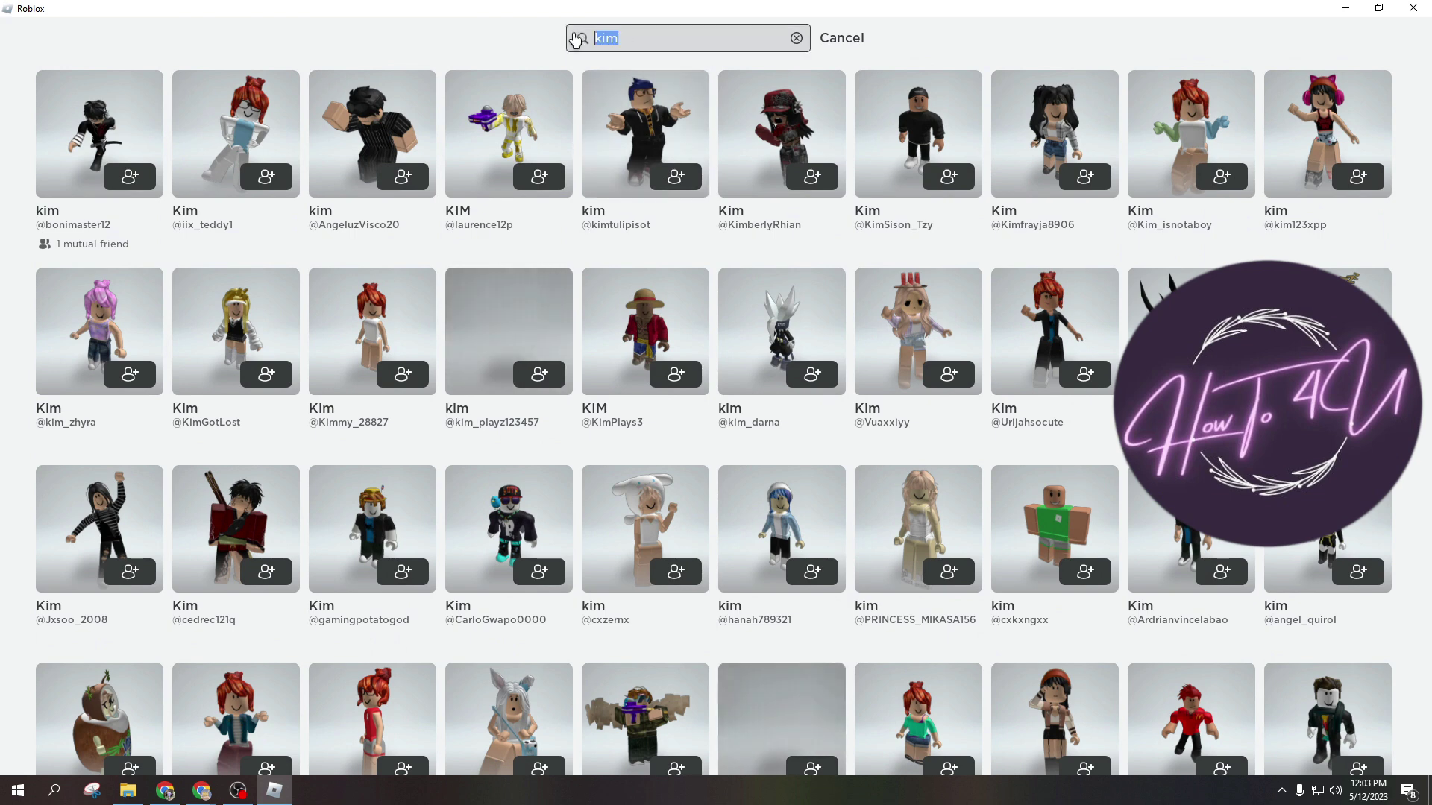
scroll(745, 477, down, 10)
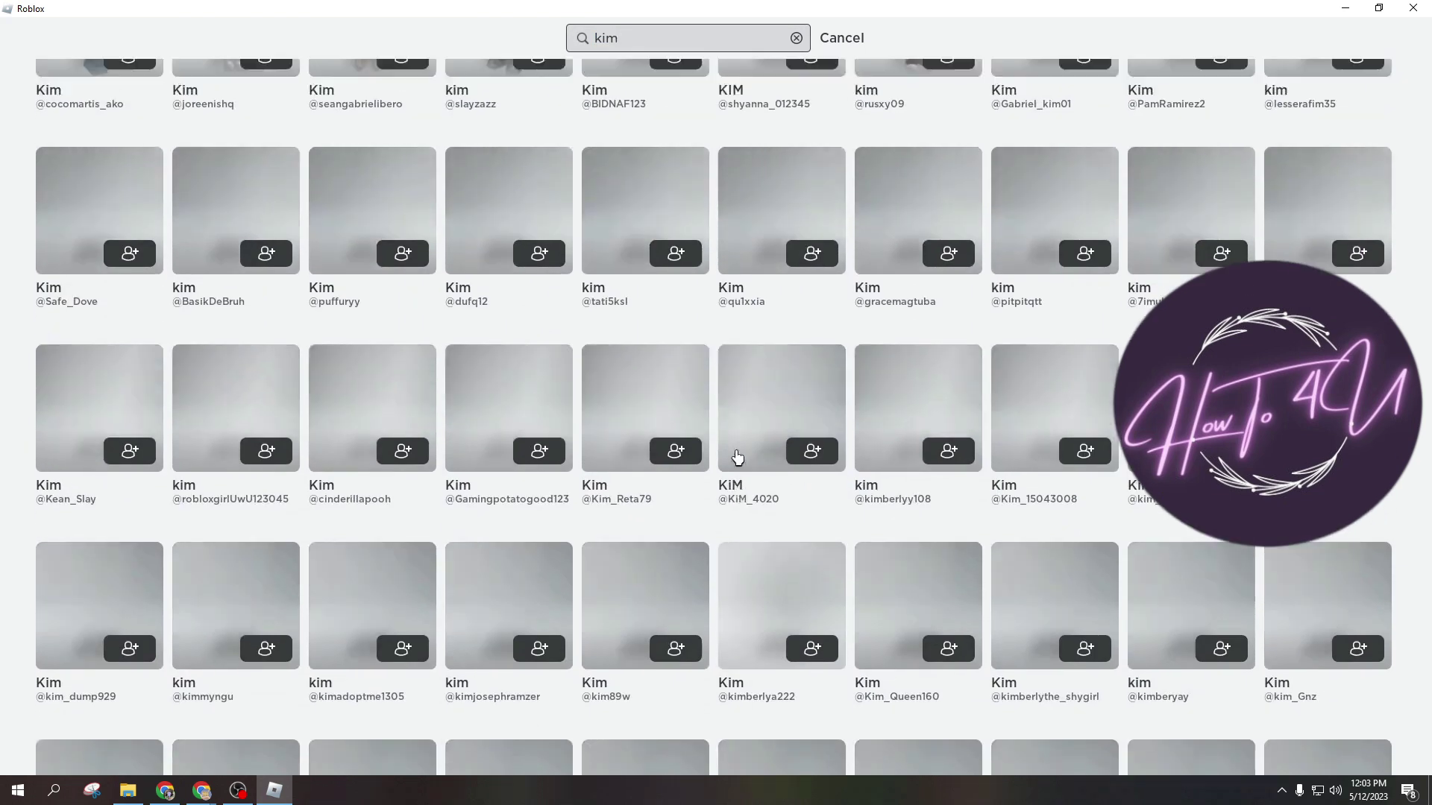
scroll(737, 457, down, 5)
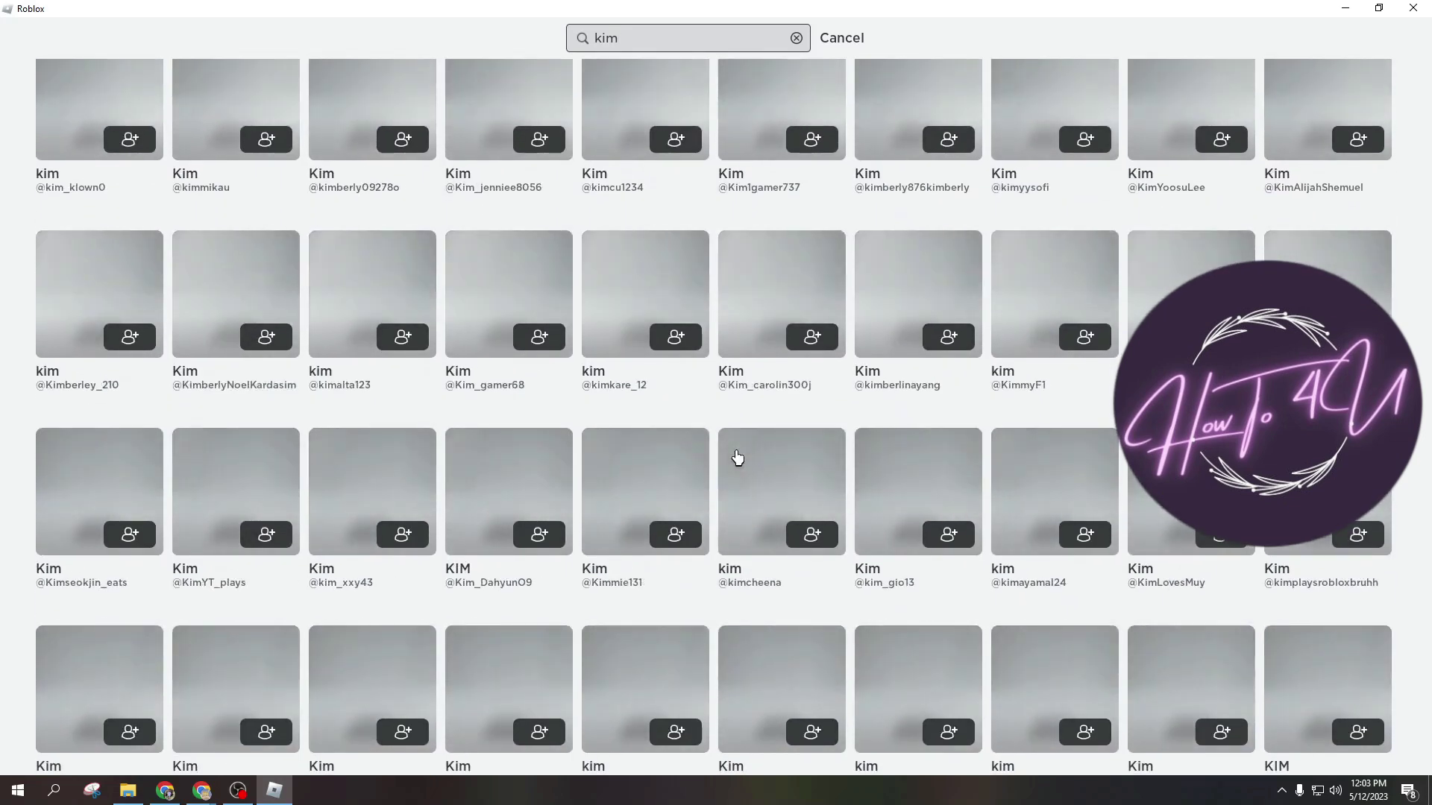
scroll(737, 457, down, 10)
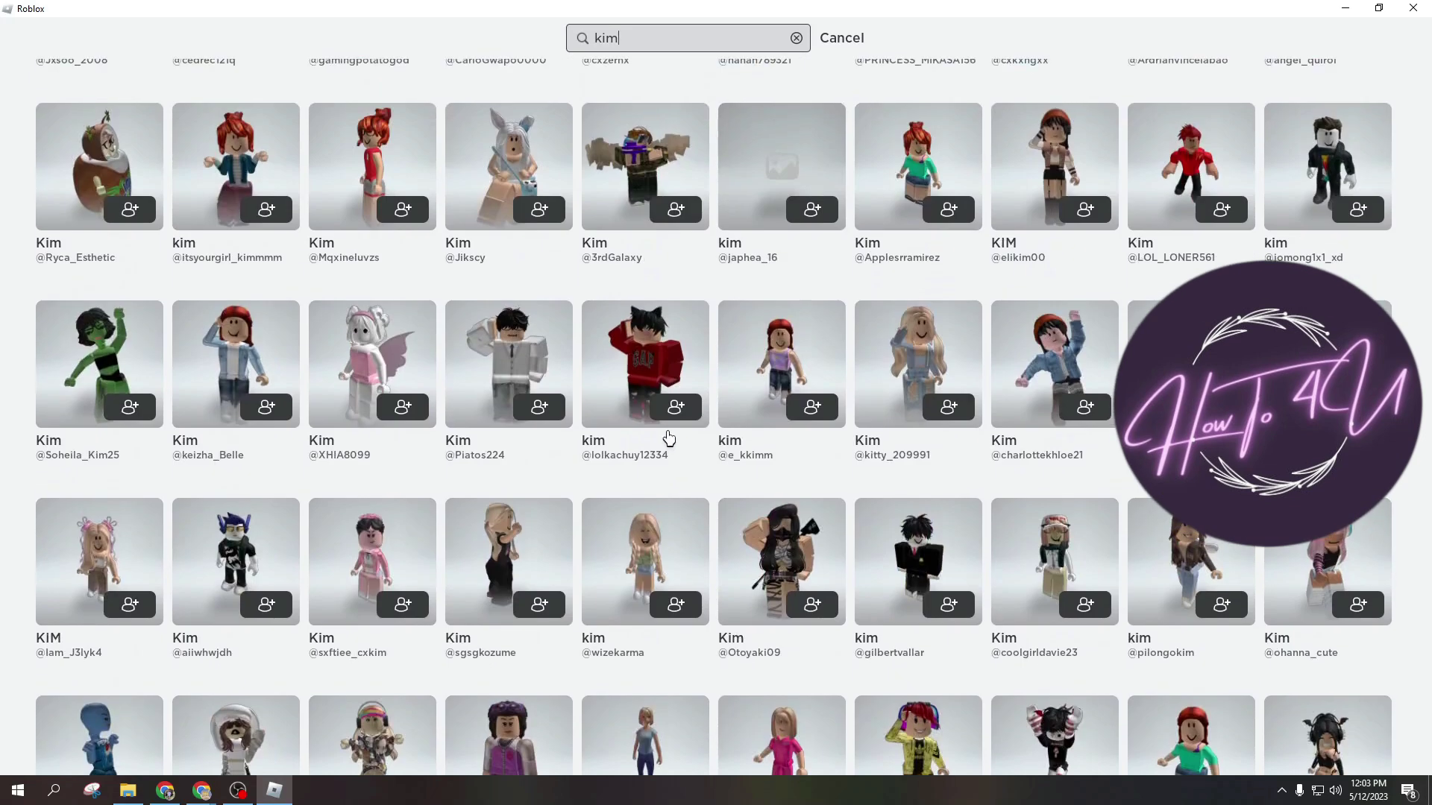
scroll(655, 435, up, 5)
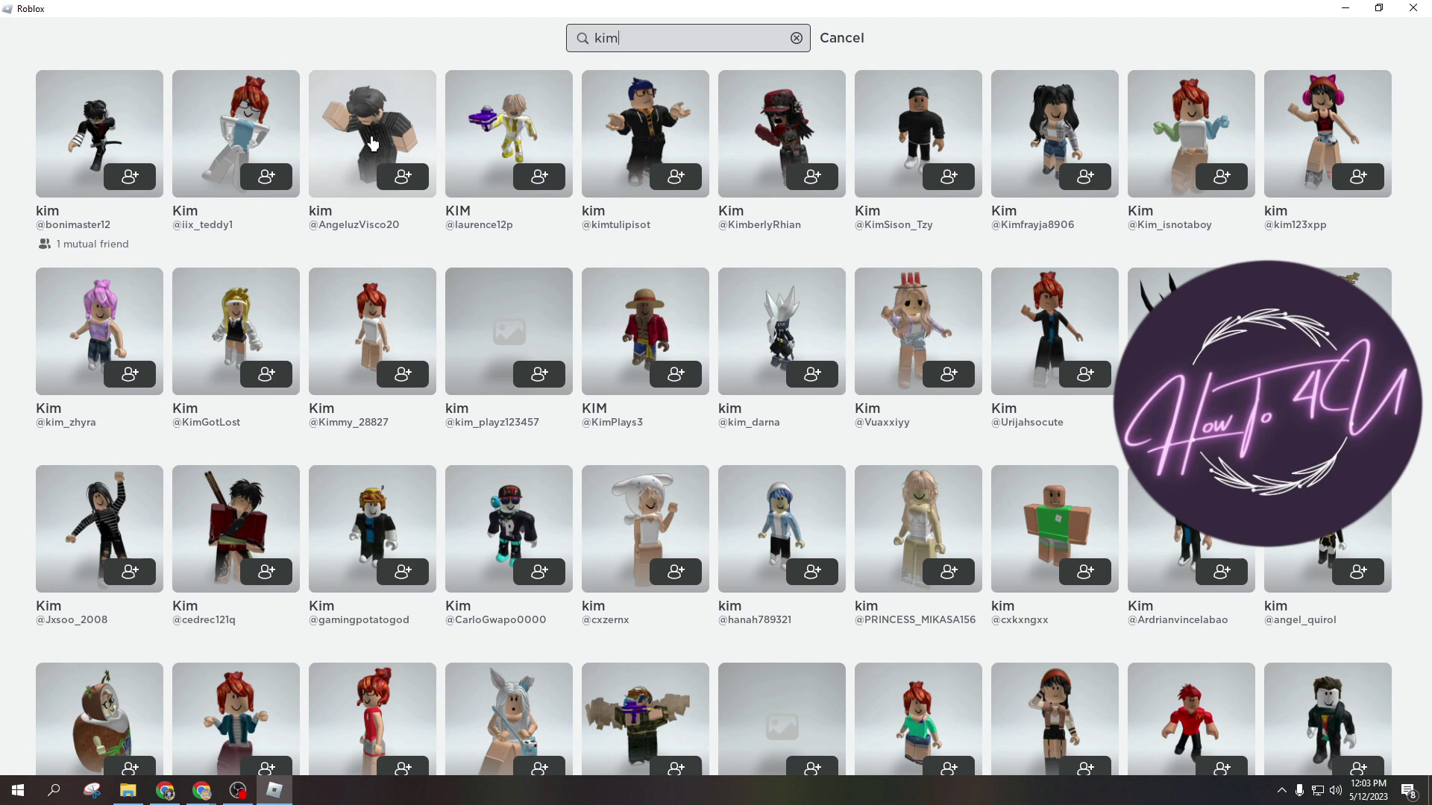
Step: Block the third player in the first row of results from their profile, and close the profile
click(372, 143)
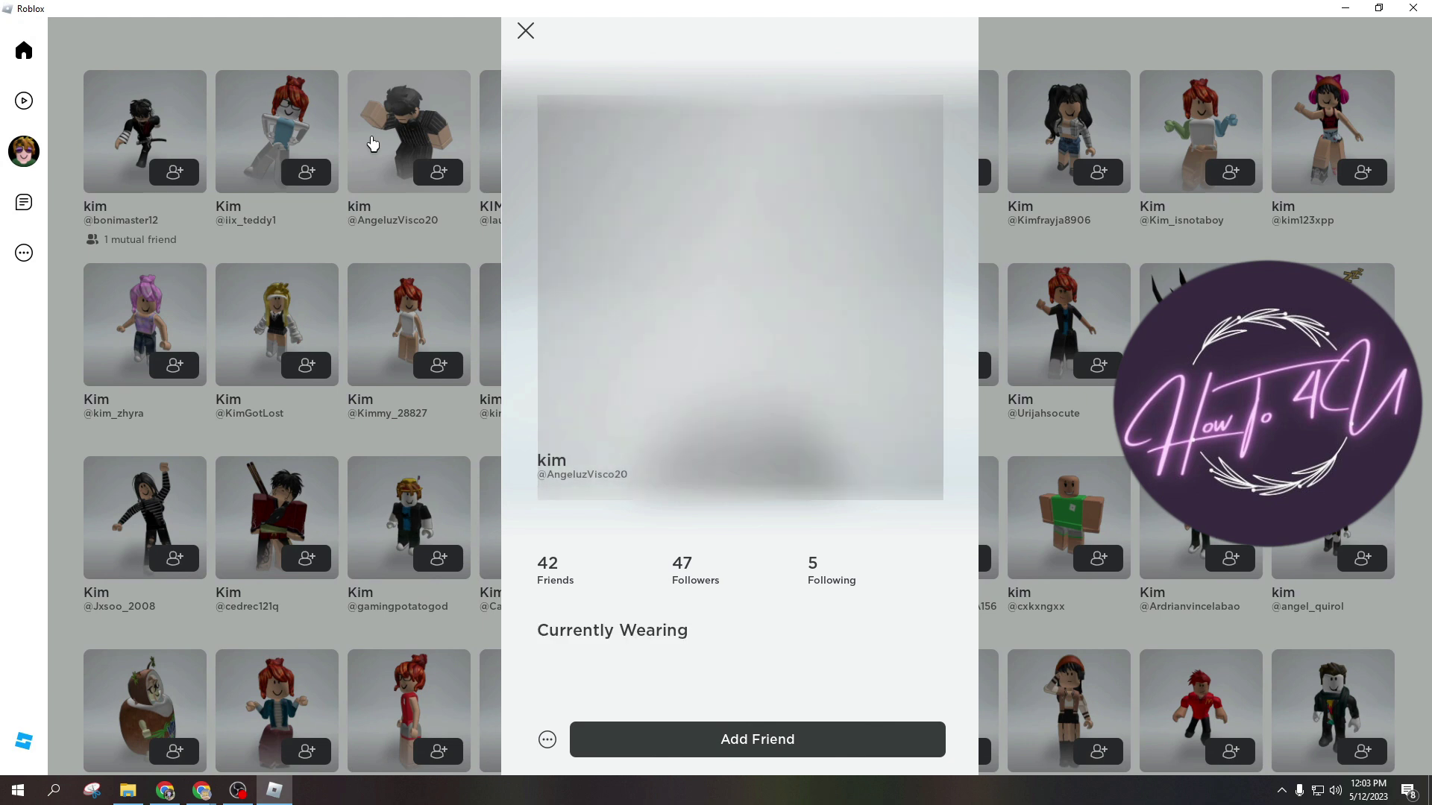
scroll(821, 550, down, 2)
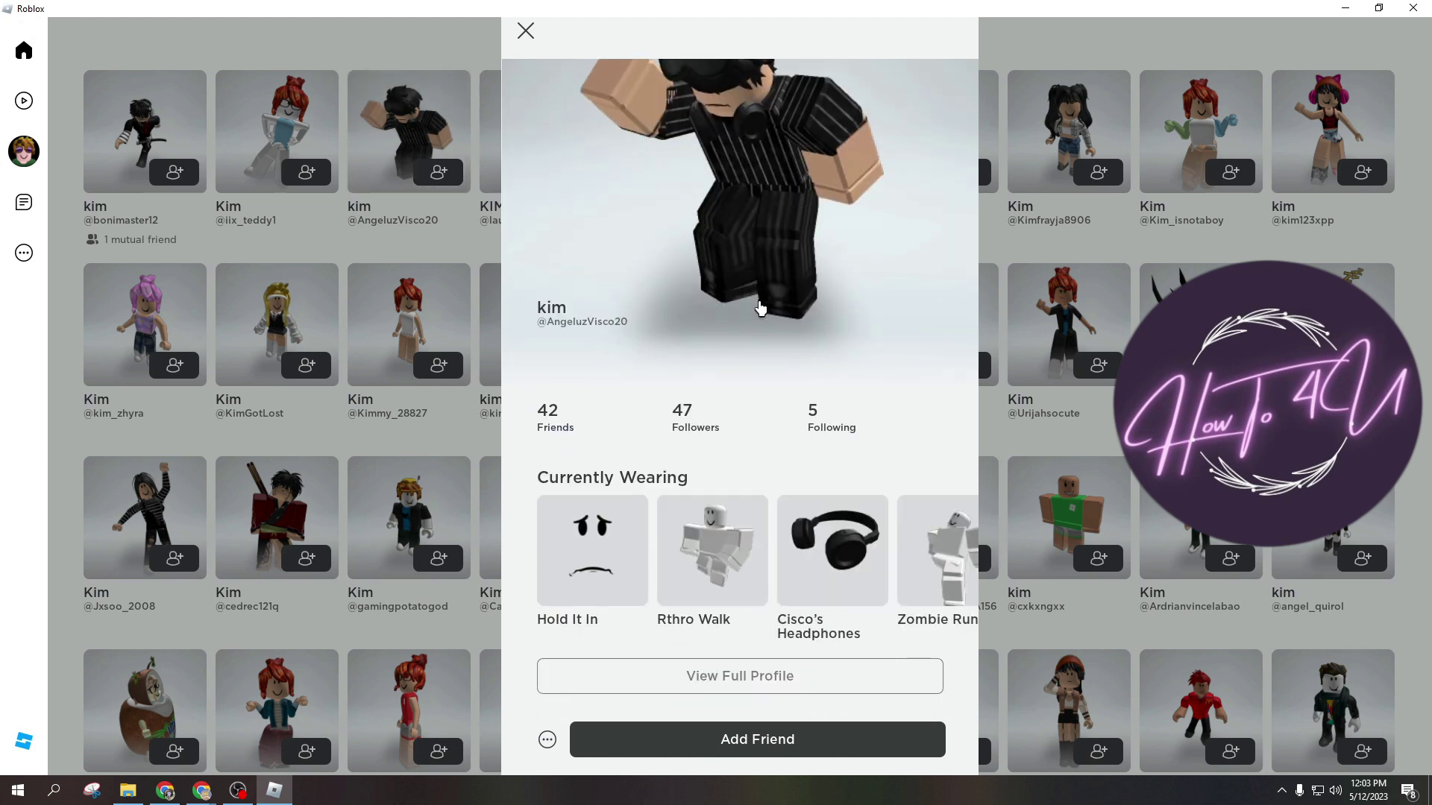
click(547, 742)
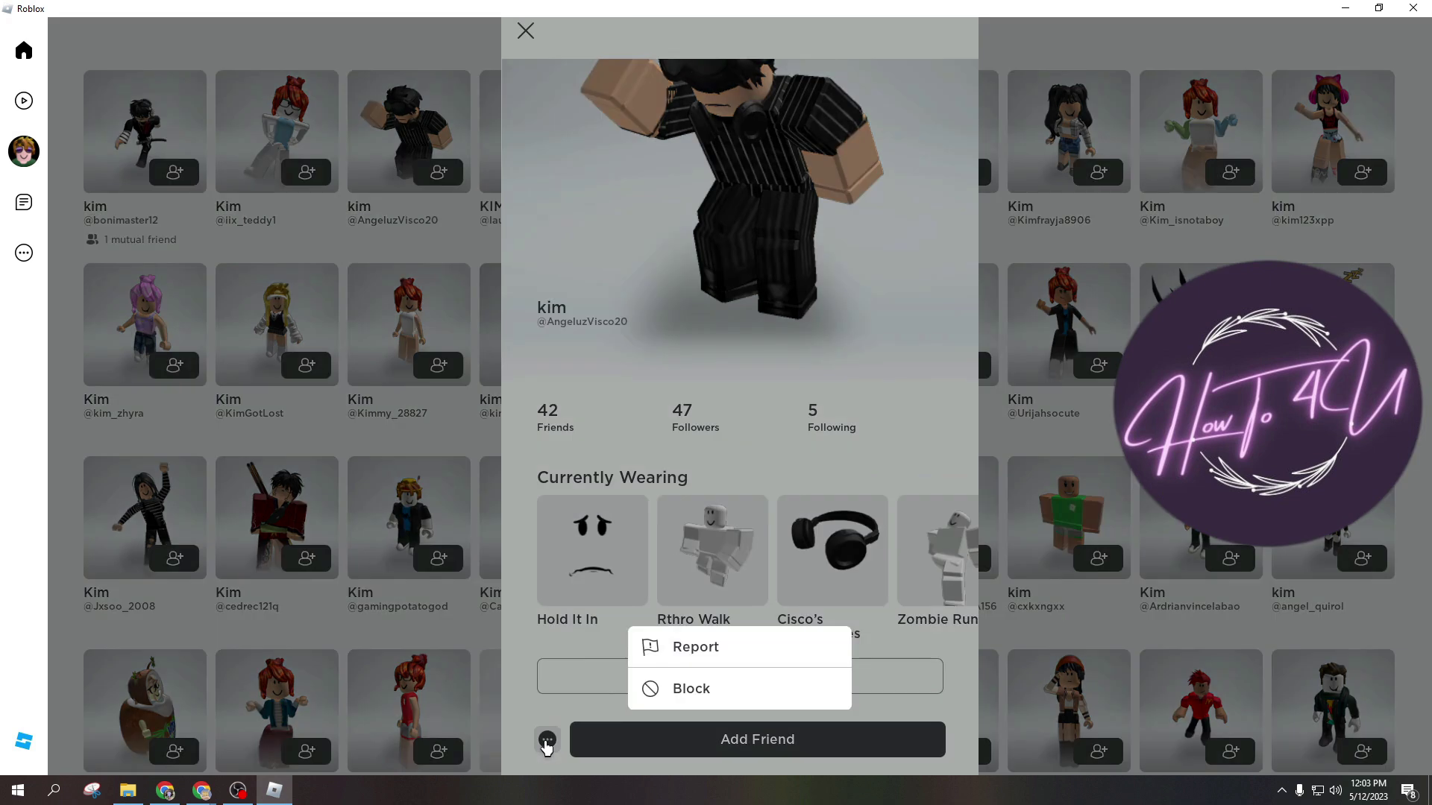
click(705, 692)
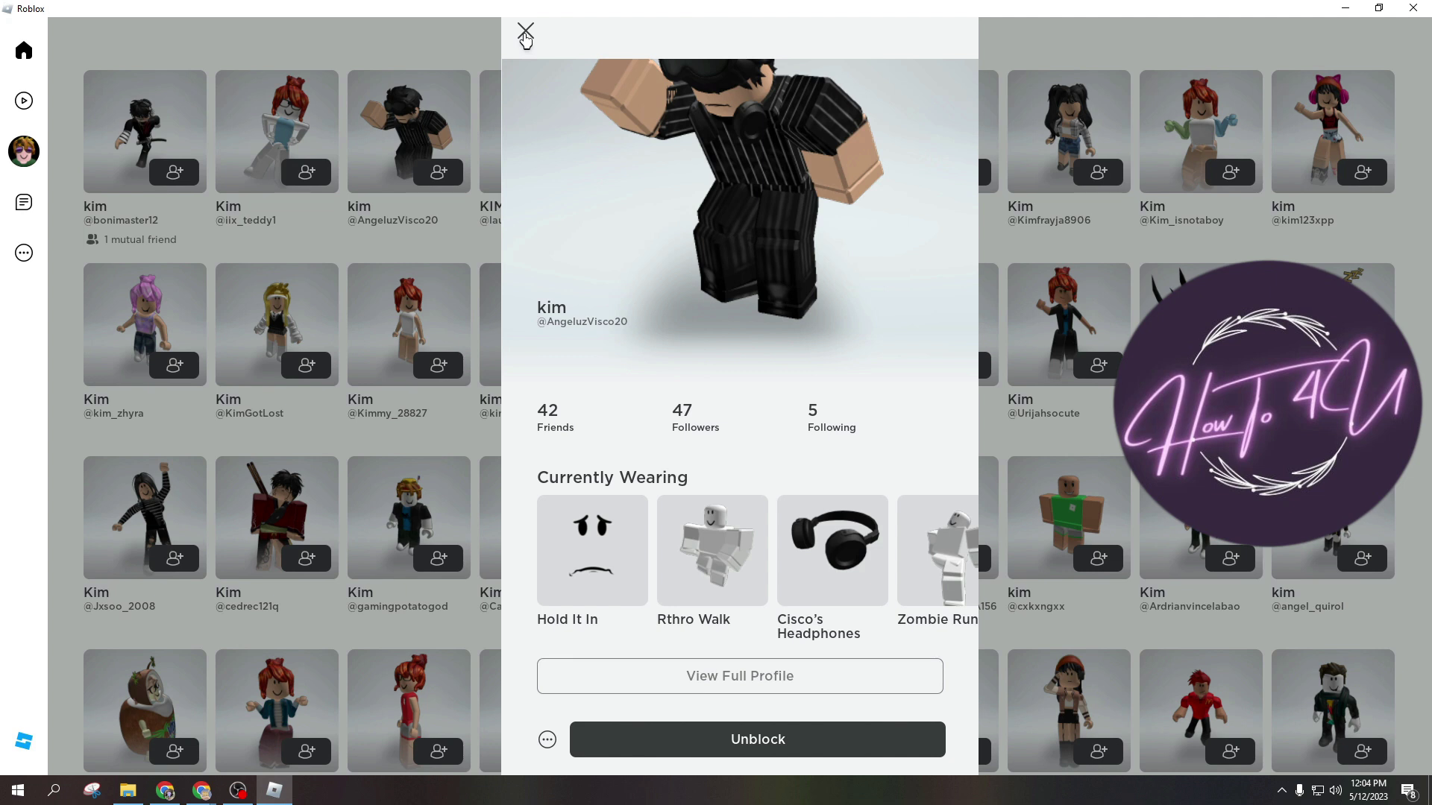
click(525, 34)
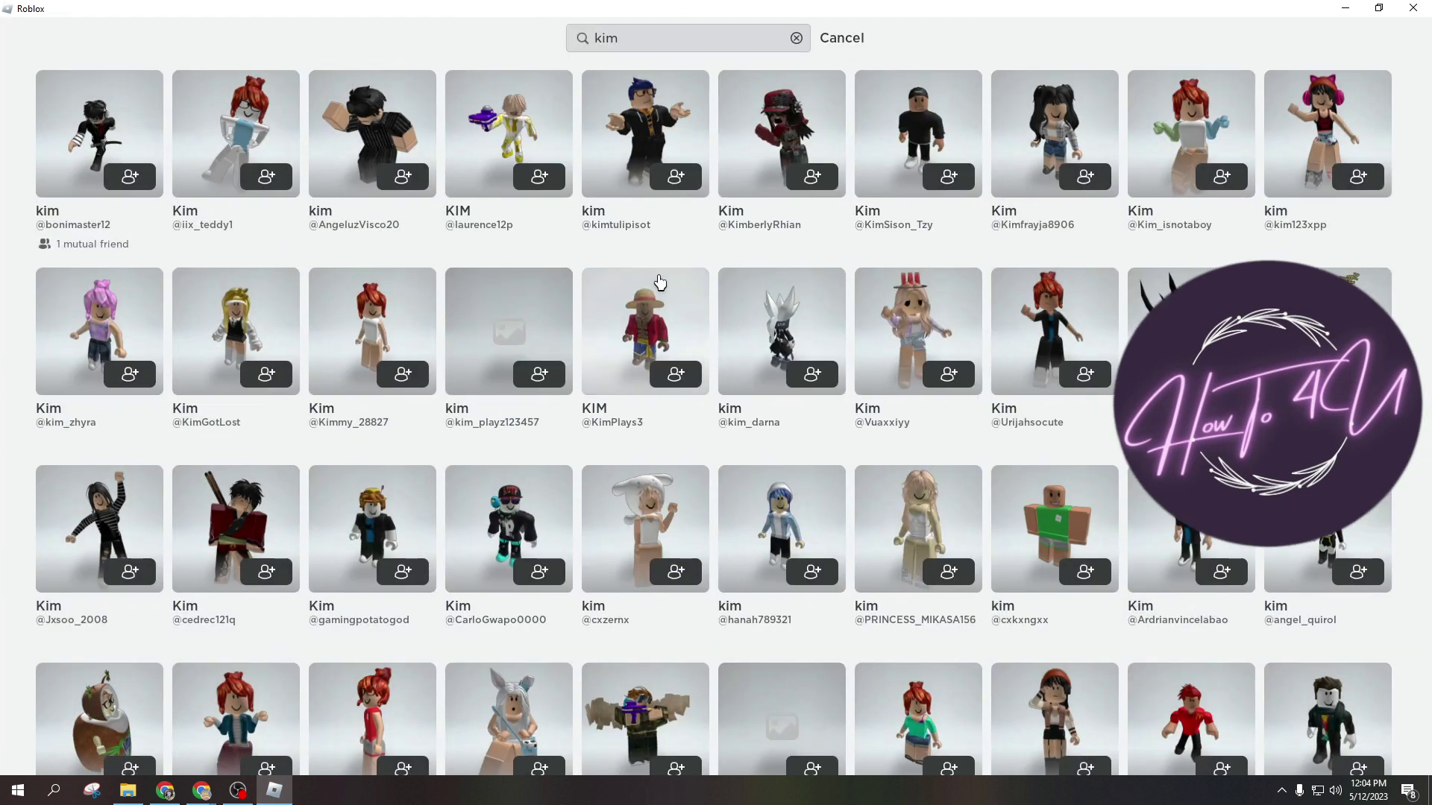